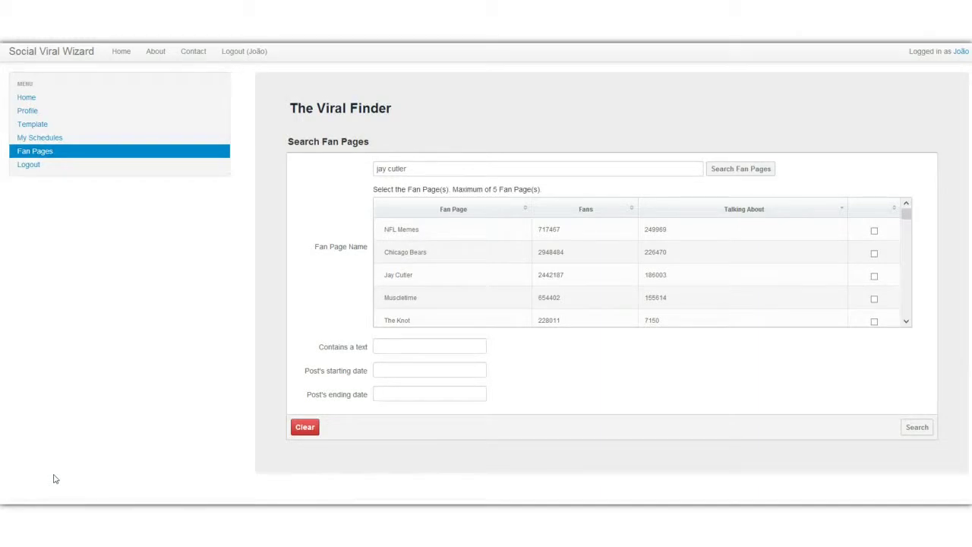
# Sort the 'jay cutler' fan page results by Talking About, least-discussed pages first.
pyautogui.click(102, 417)
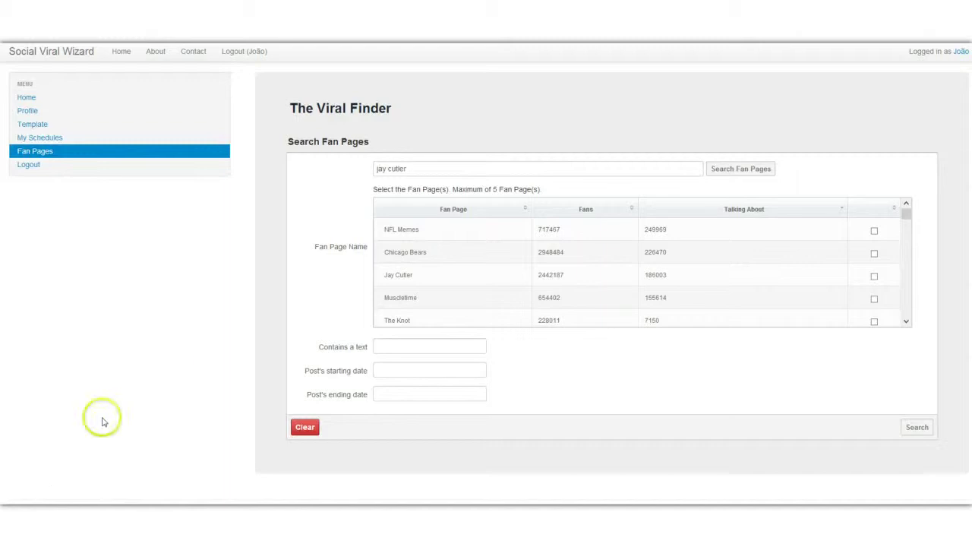
pyautogui.click(169, 353)
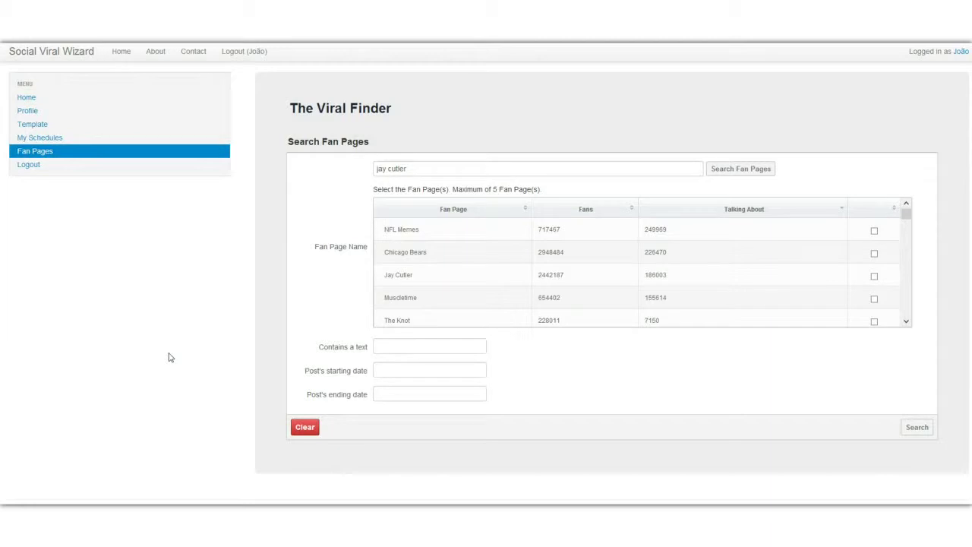
pyautogui.moveTo(428, 168); pyautogui.dragTo(374, 168)
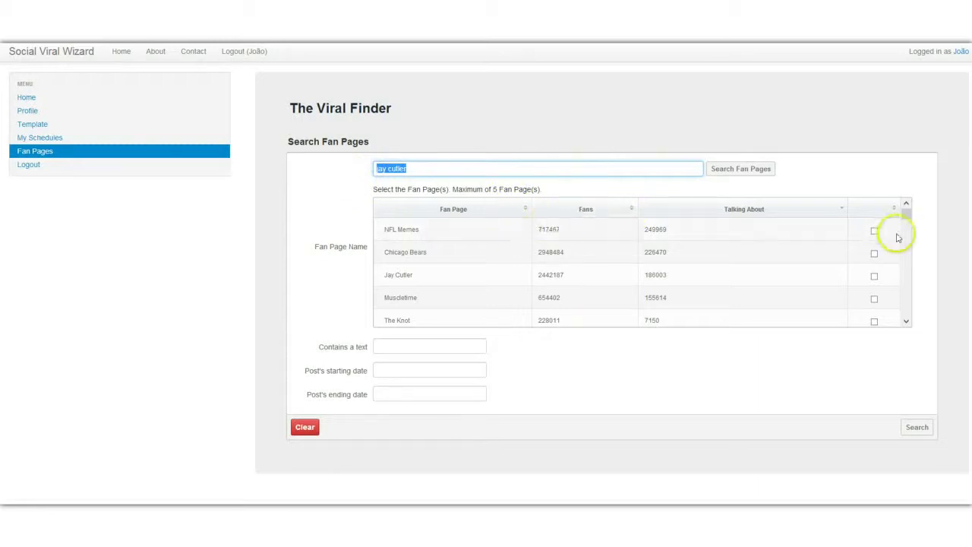
pyautogui.moveTo(906, 215)
pyautogui.mouseDown()
pyautogui.moveTo(907, 311)
pyautogui.moveTo(906, 206)
pyautogui.mouseUp()
# Re-sort fan pages by Talking About descending and select The Knot and Muscletime.
pyautogui.click(686, 205)
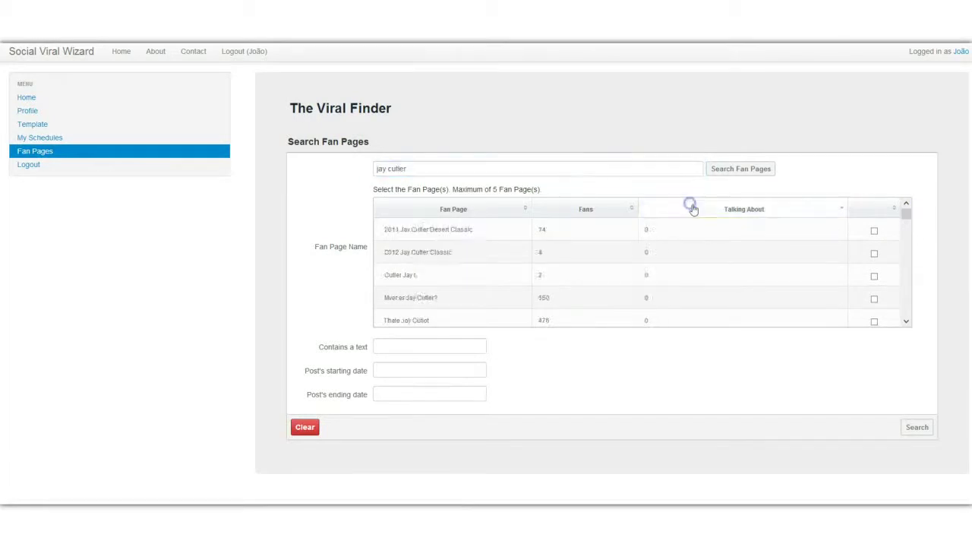
pyautogui.click(697, 205)
pyautogui.click(653, 240)
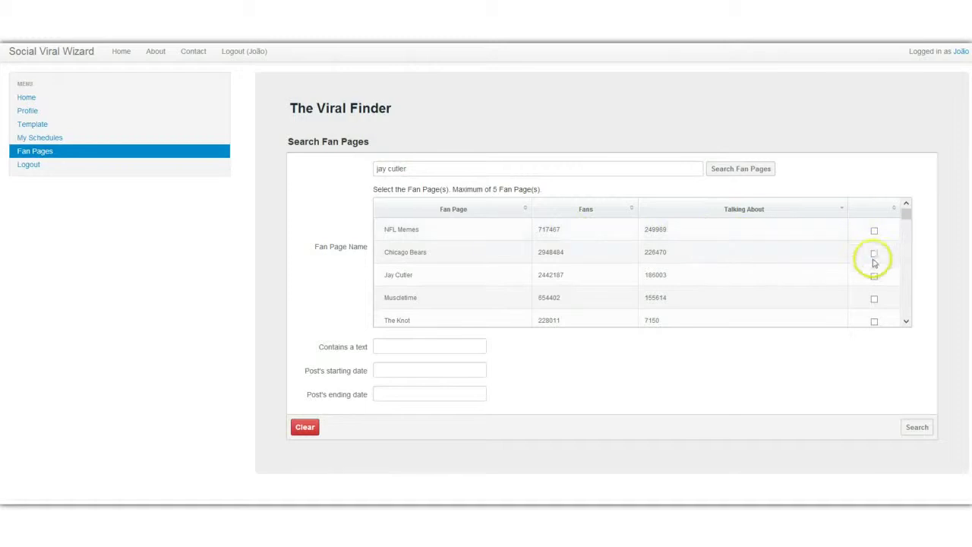
pyautogui.scroll(-2, 874, 285)
pyautogui.click(874, 270)
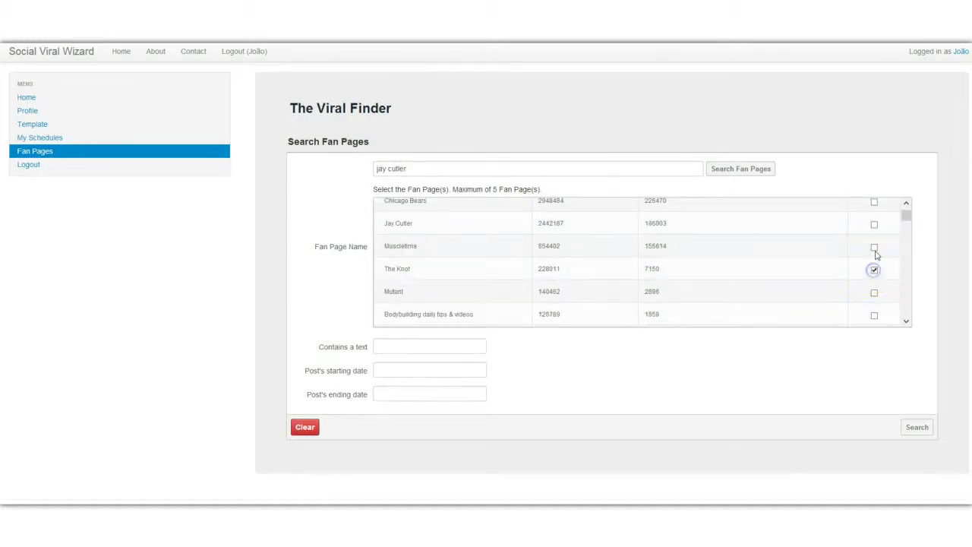
pyautogui.click(874, 247)
# Set the post date range to 11/12/2013–11/19/2013 and run the search.
pyautogui.click(397, 369)
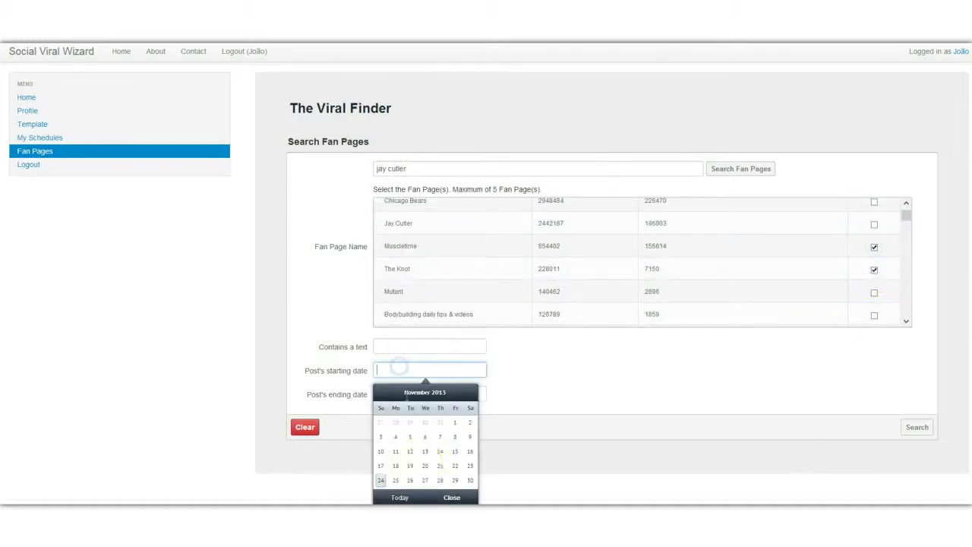
pyautogui.click(410, 451)
pyautogui.click(402, 394)
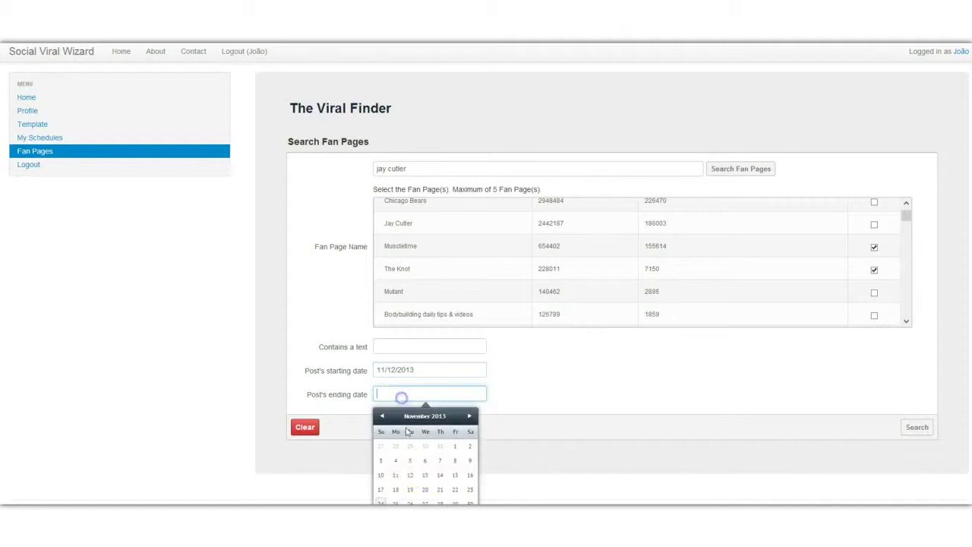
pyautogui.click(410, 489)
pyautogui.click(917, 427)
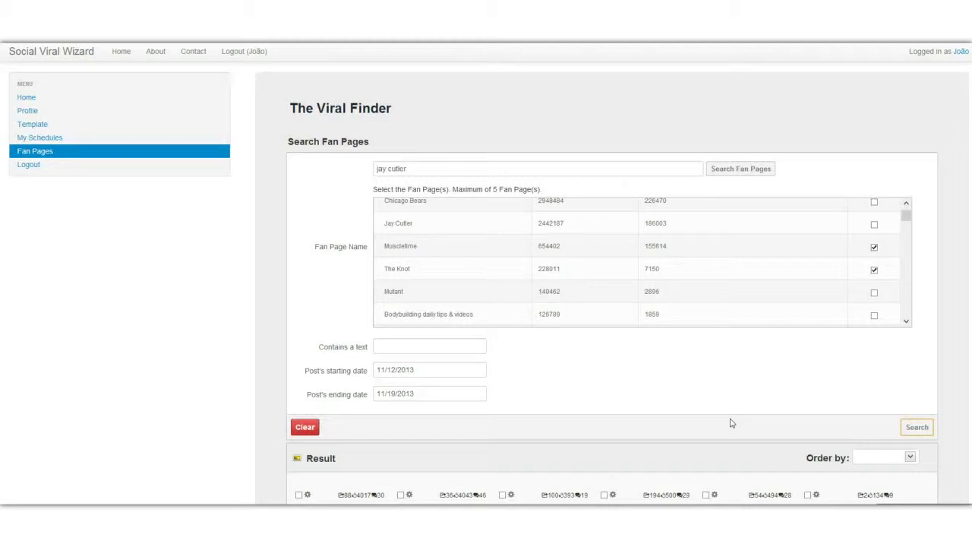
# Order the post results by Like Descendant, most liked first.
pyautogui.click(720, 386)
pyautogui.scroll(-2, 683, 372)
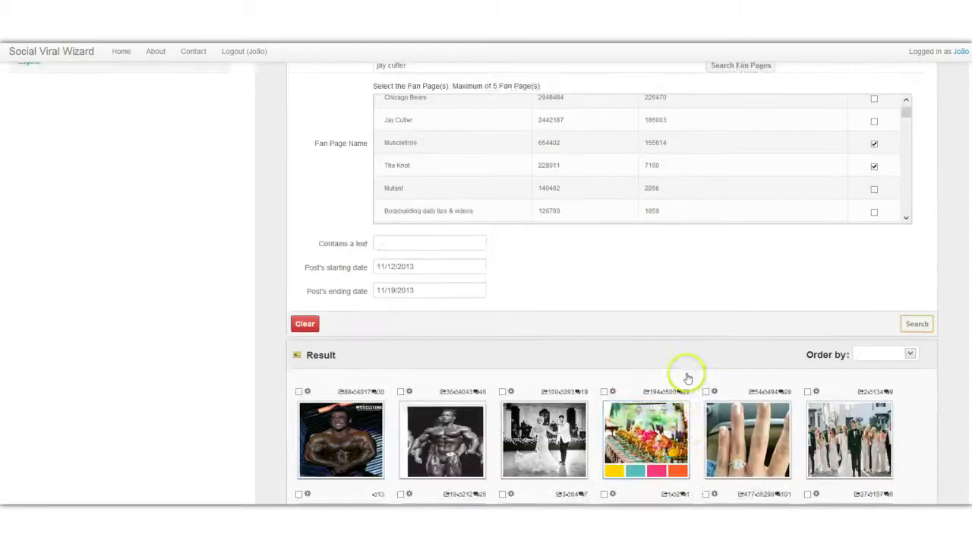
pyautogui.scroll(-2, 668, 372)
pyautogui.click(900, 200)
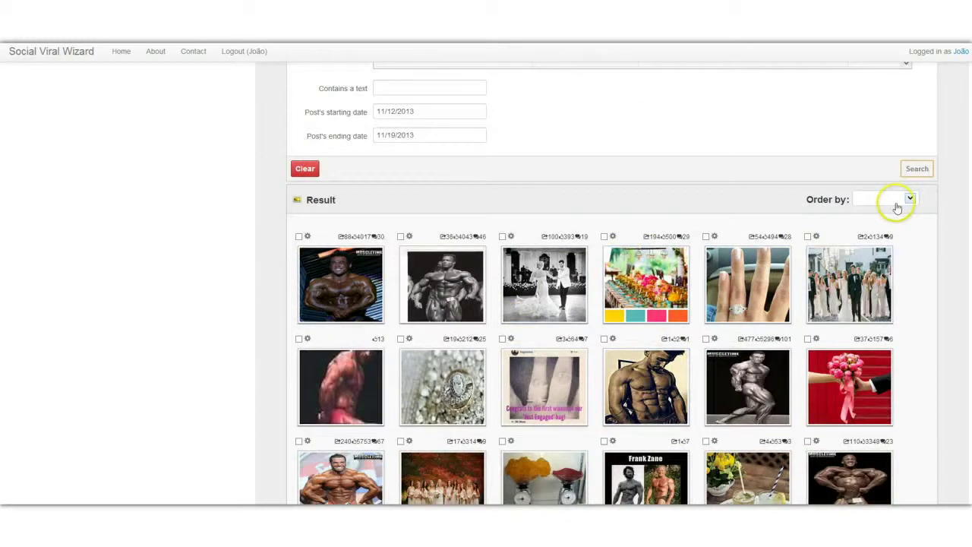
pyautogui.click(911, 242)
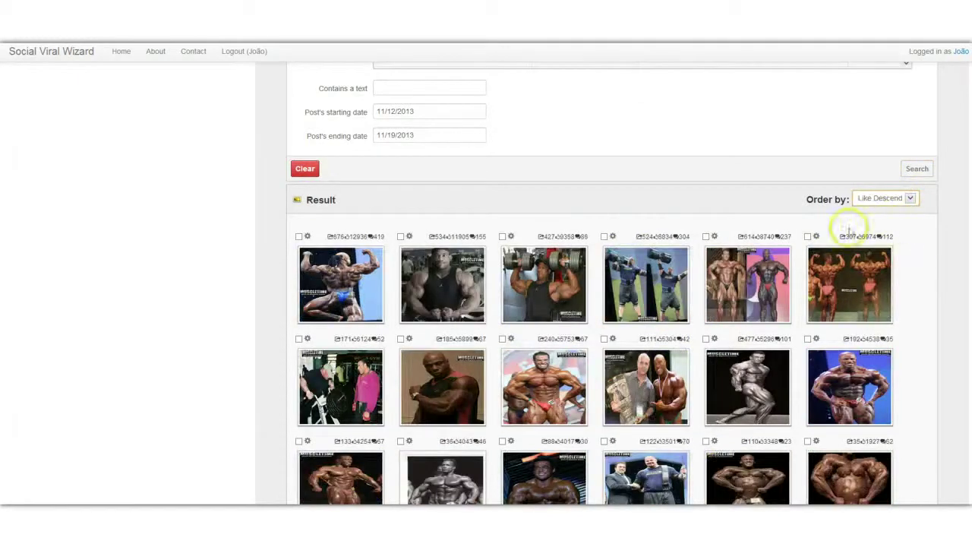
pyautogui.click(890, 199)
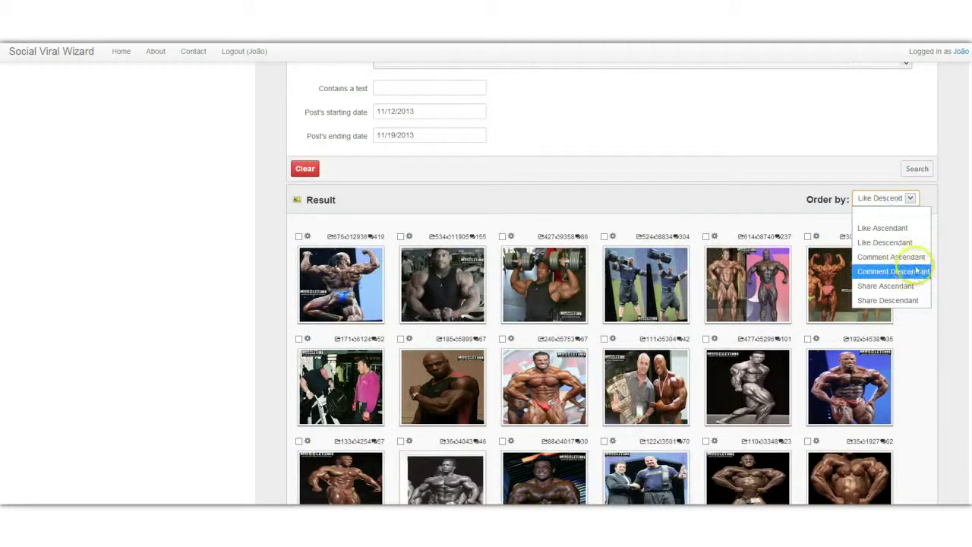
pyautogui.click(719, 203)
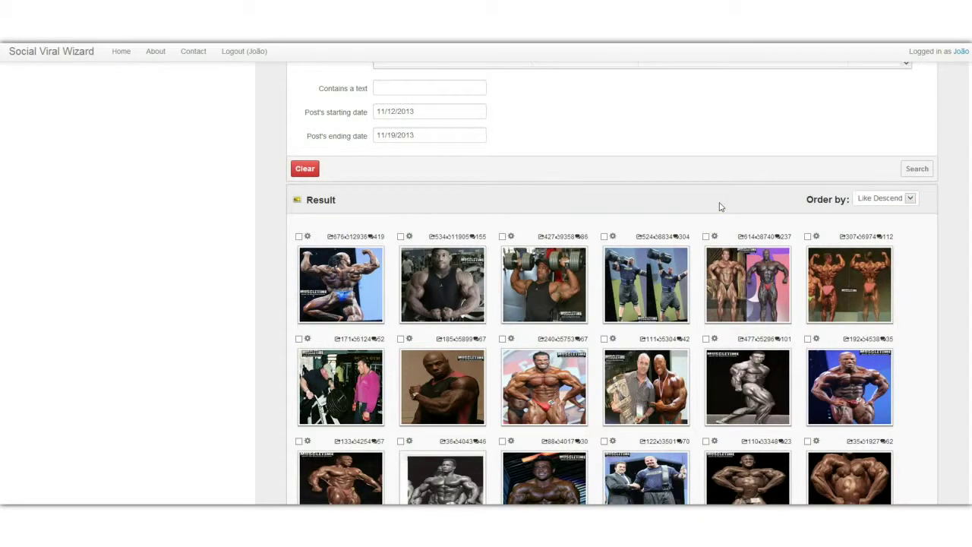
# Preview the second post's image, close it, and open that post's gear options.
pyautogui.click(433, 271)
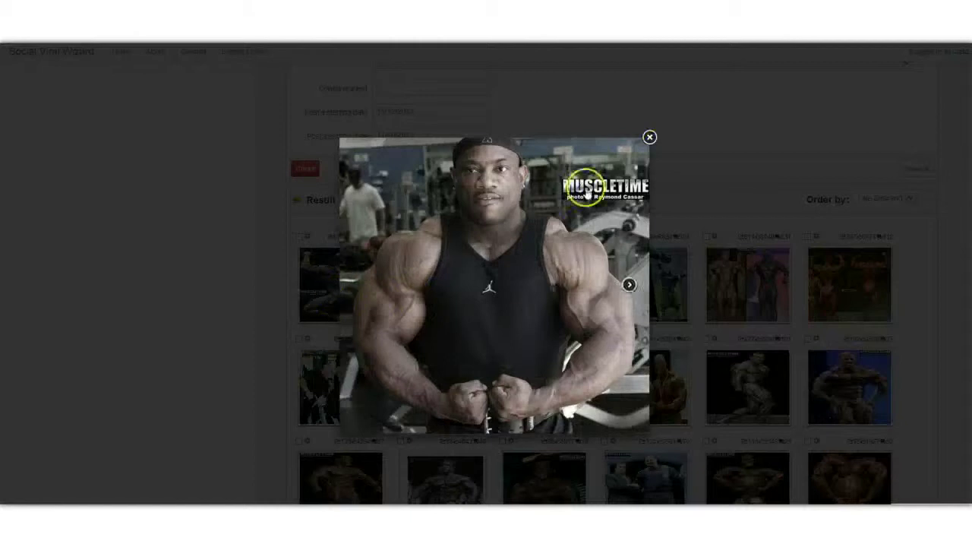
pyautogui.click(649, 138)
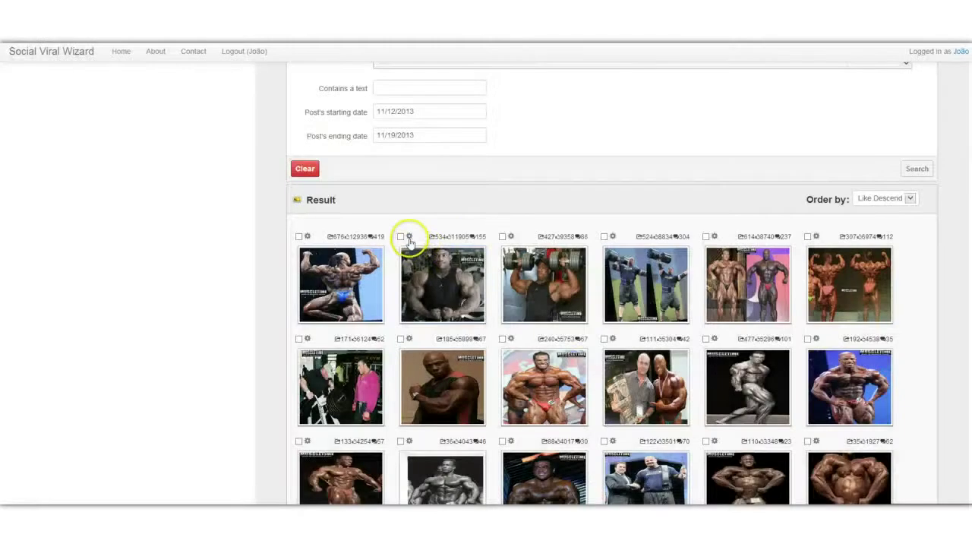
pyautogui.click(409, 238)
pyautogui.click(425, 263)
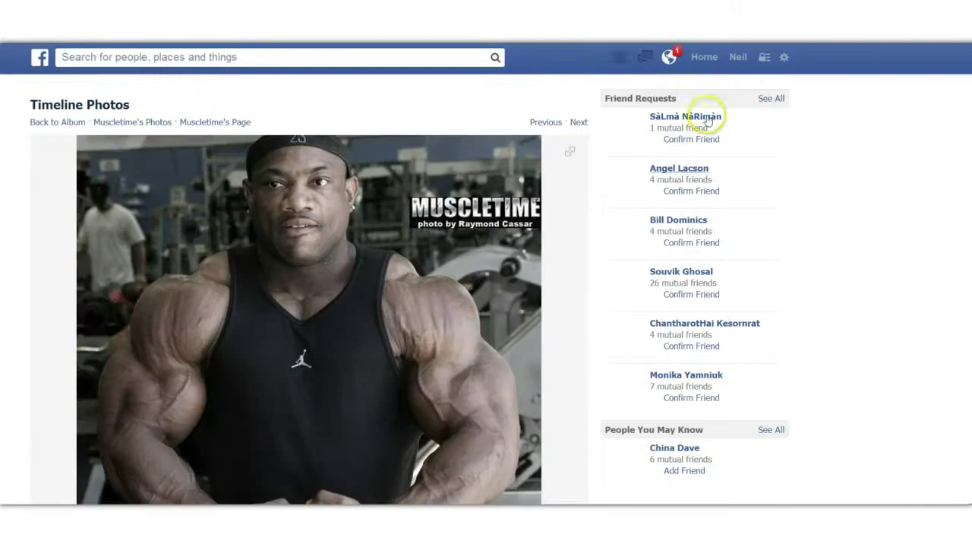
pyautogui.scroll(-5, 593, 266)
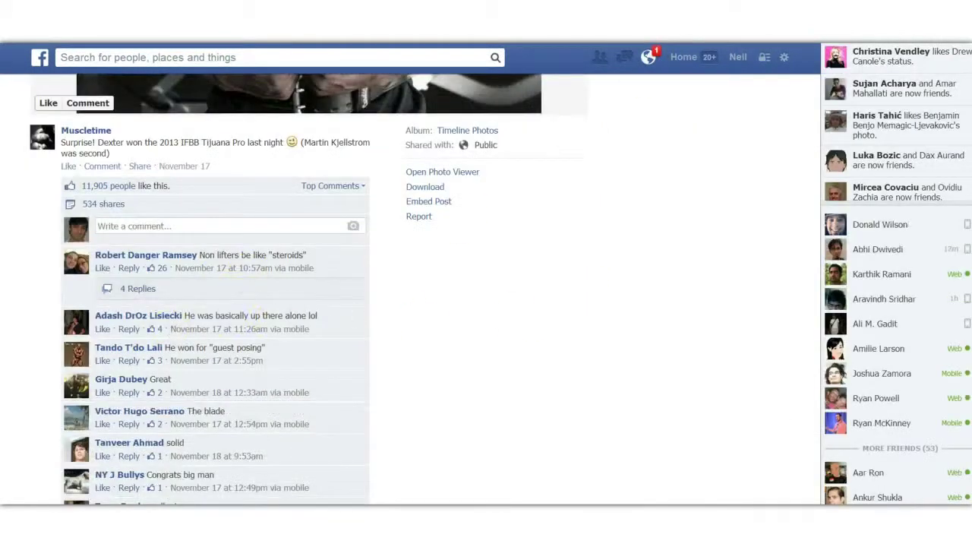
pyautogui.hotkey('ctrl', 'w')
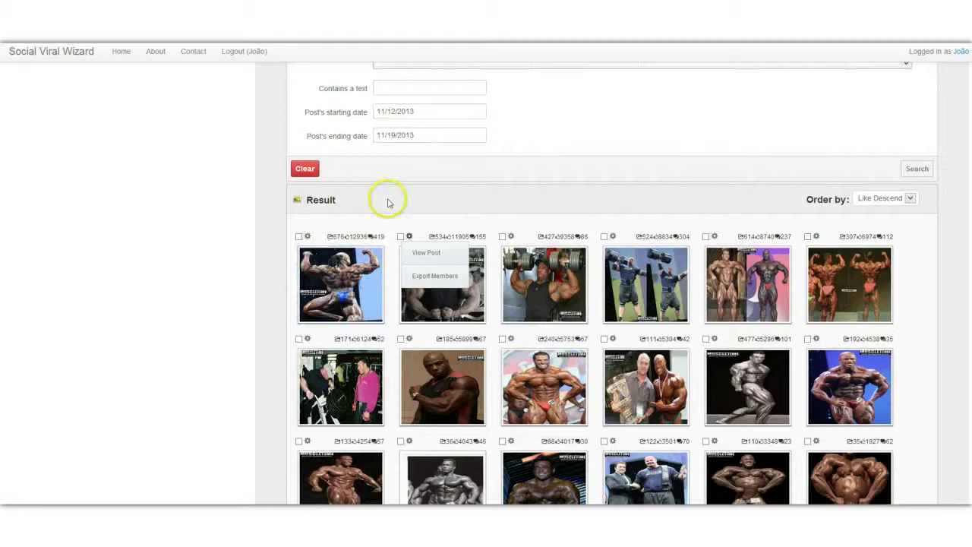
# Dismiss the post's gear menu and switch to the Template page in the Menu.
pyautogui.click(408, 237)
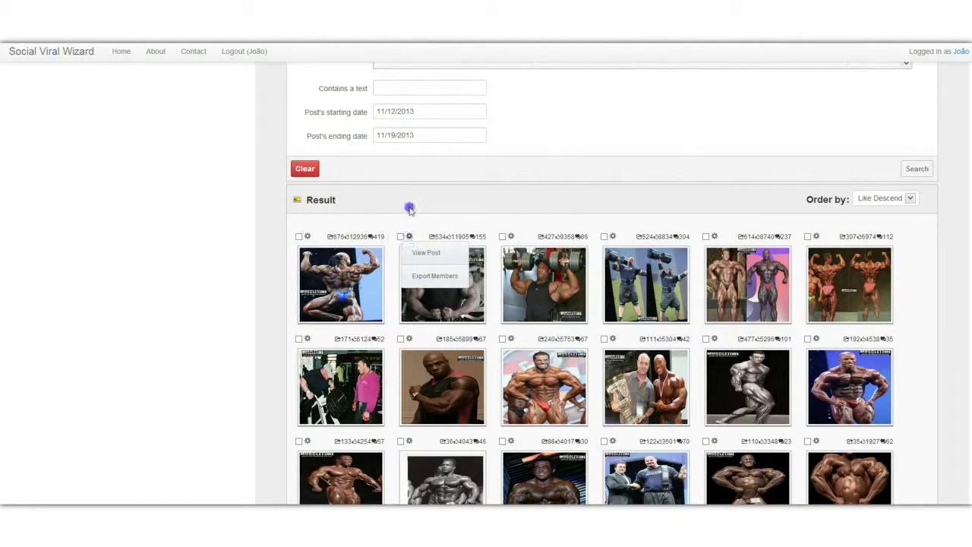
pyautogui.click(402, 217)
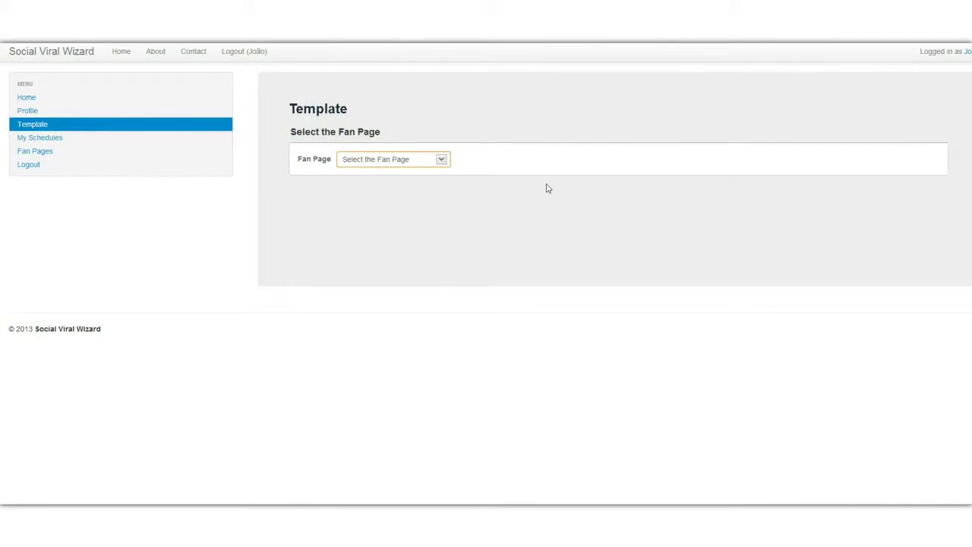
pyautogui.click(423, 158)
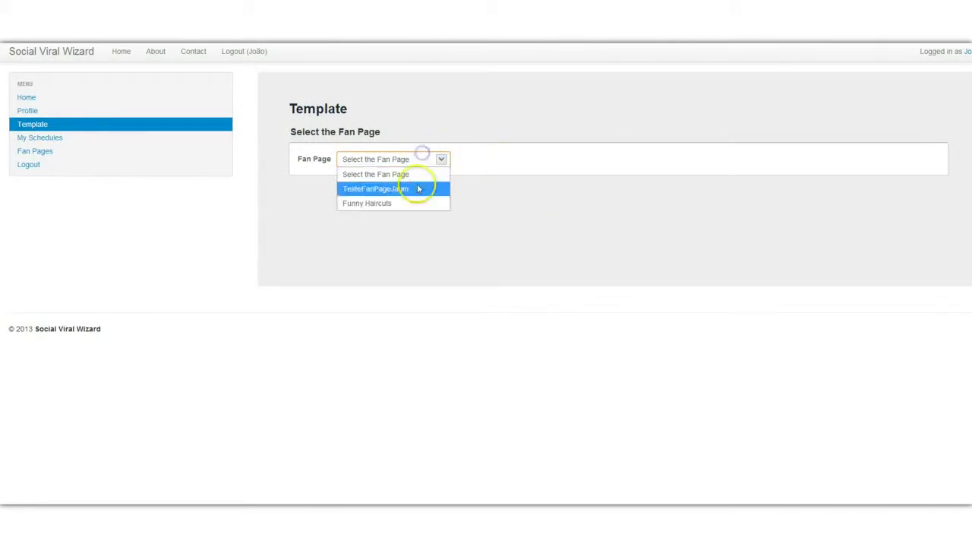
pyautogui.click(409, 221)
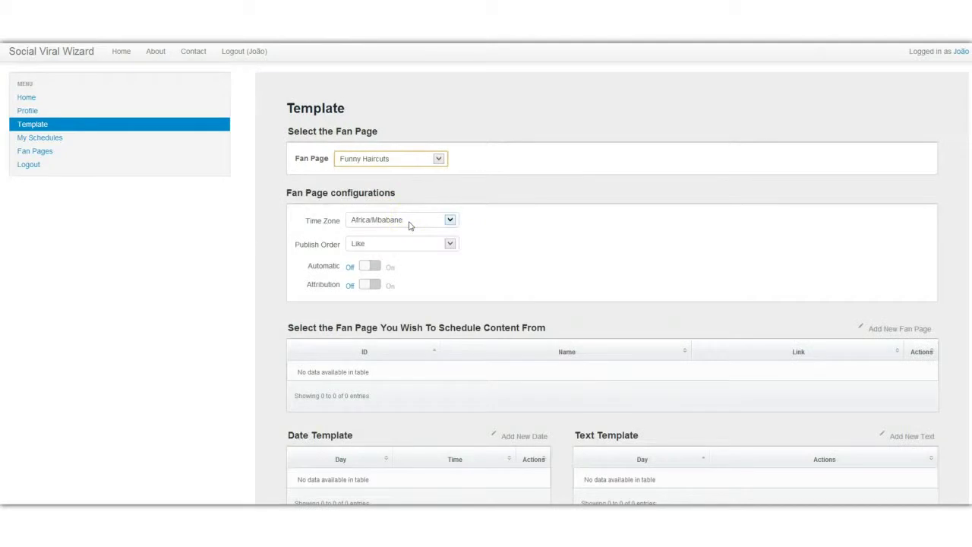
pyautogui.click(527, 206)
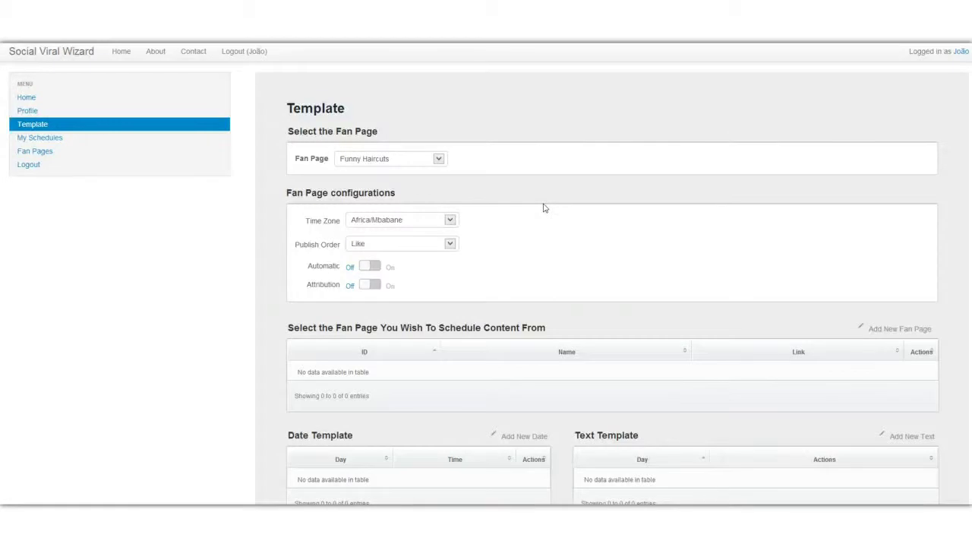
# Keep Africa/Mbabane time zone and Like publish order, and switch Attribution to On.
pyautogui.scroll(-1, 512, 254)
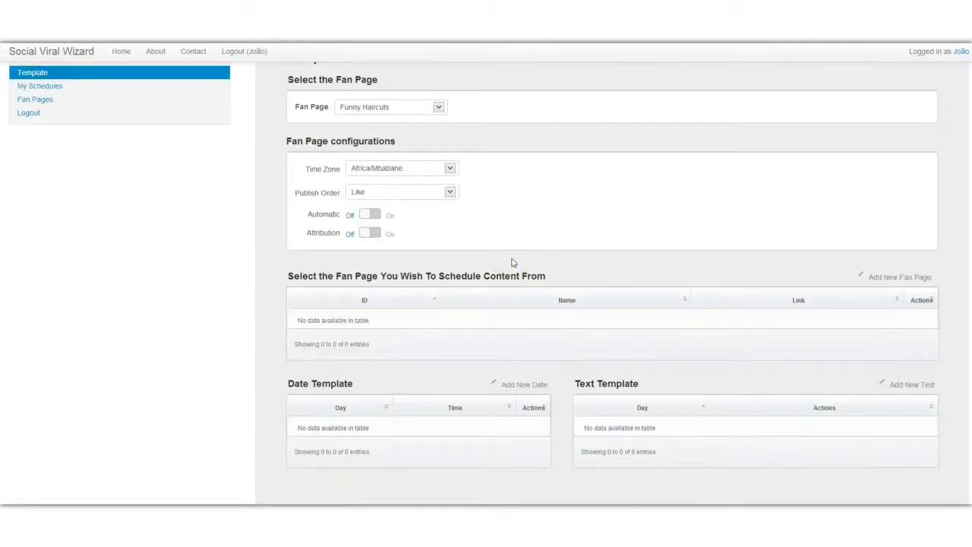
pyautogui.click(385, 169)
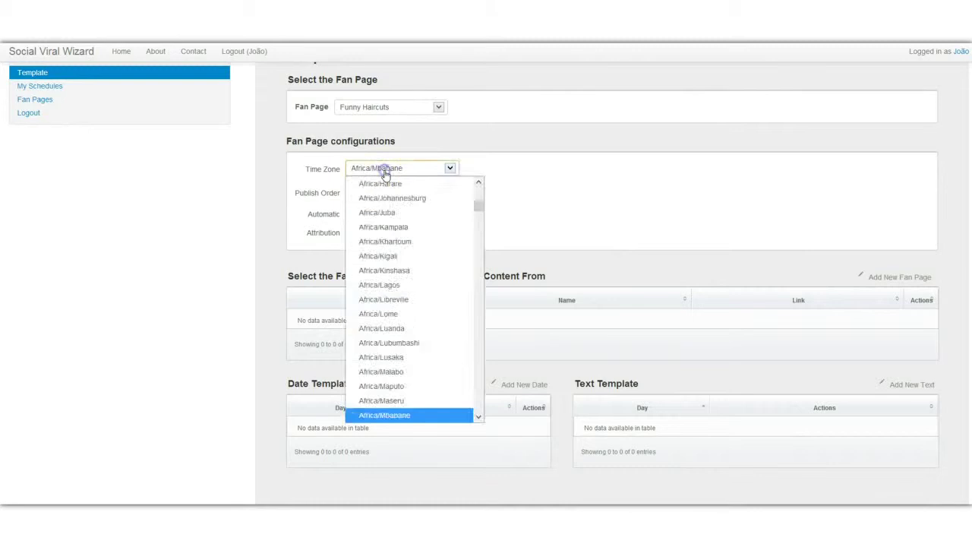
pyautogui.click(391, 195)
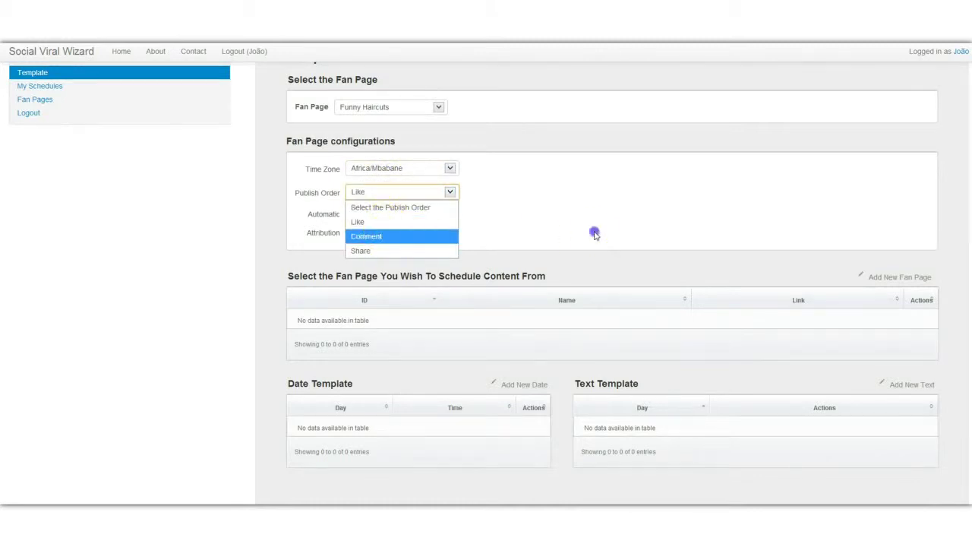
pyautogui.click(593, 232)
pyautogui.click(372, 218)
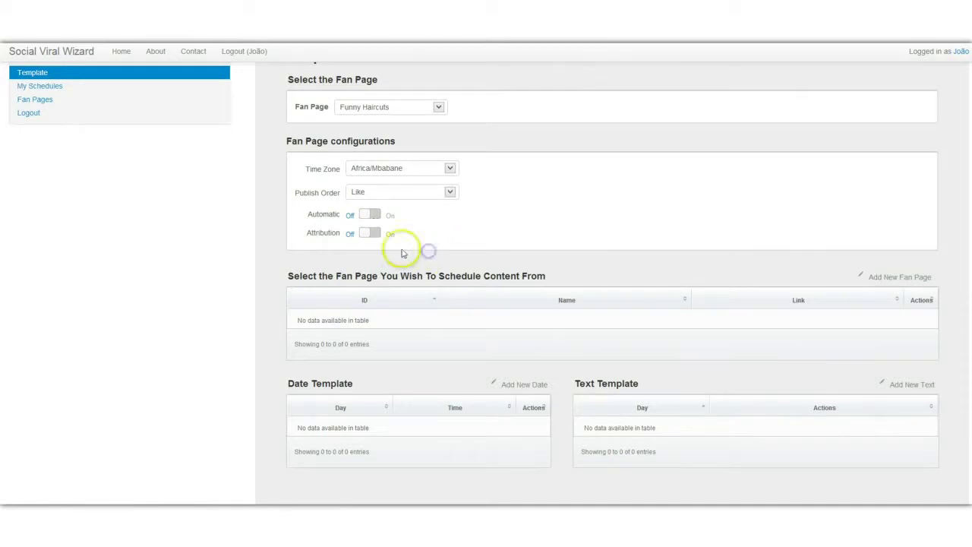
pyautogui.click(372, 234)
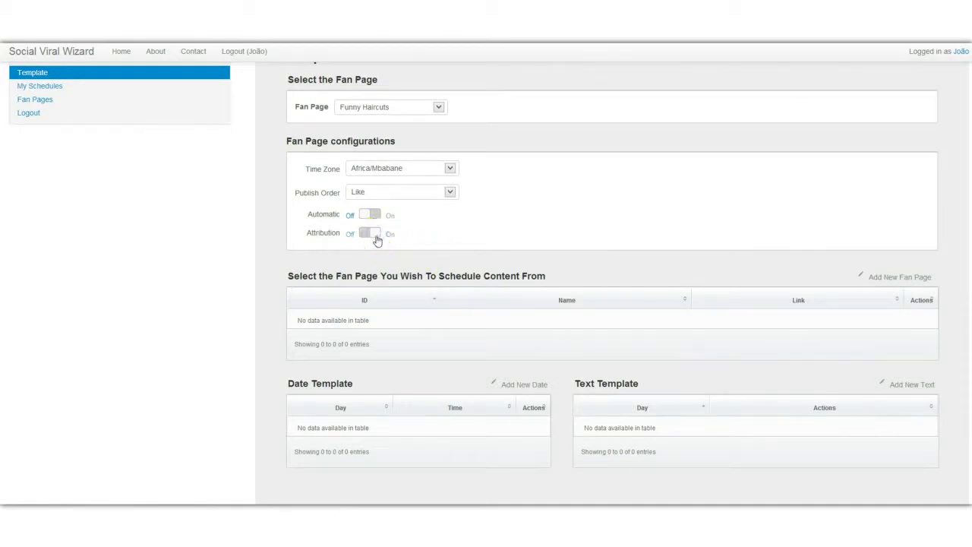
pyautogui.click(370, 237)
pyautogui.scroll(-2, 420, 281)
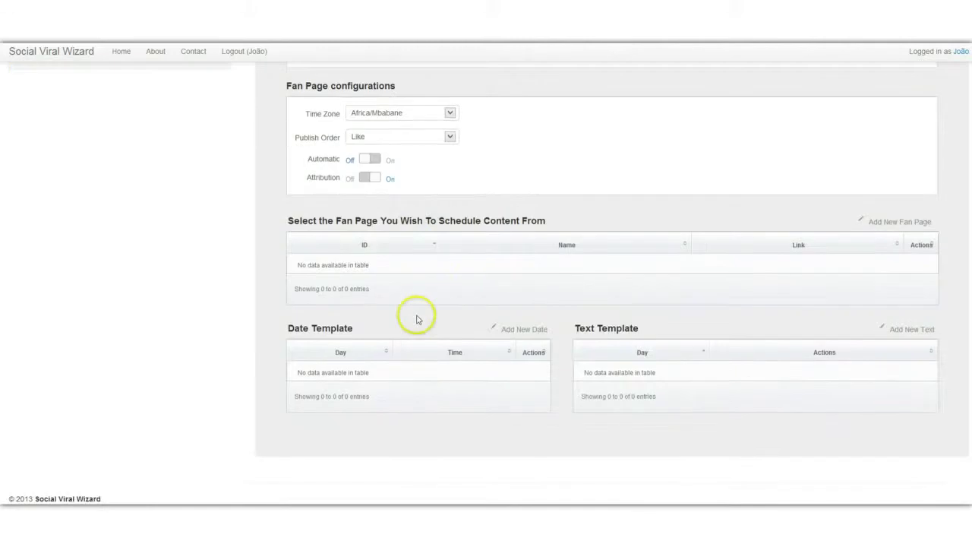
pyautogui.click(896, 225)
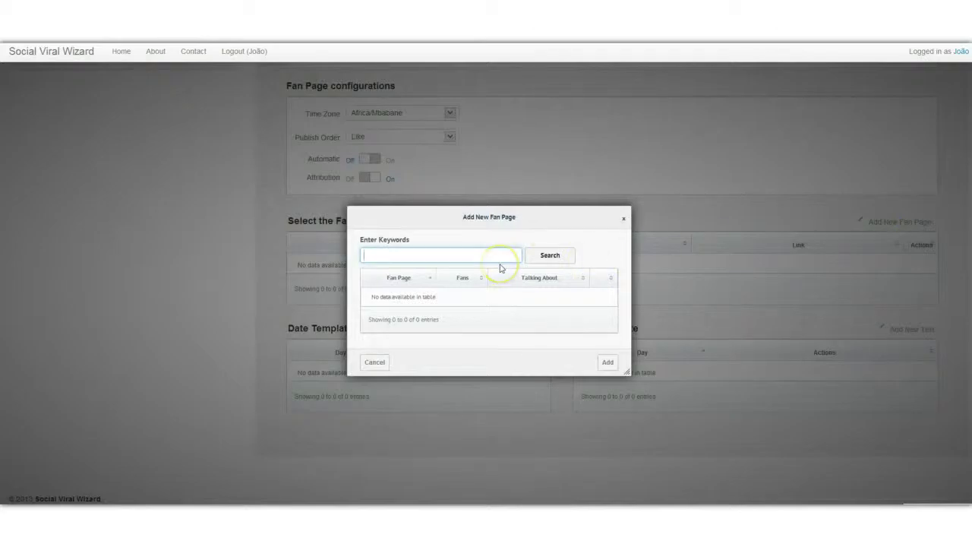
pyautogui.click(624, 218)
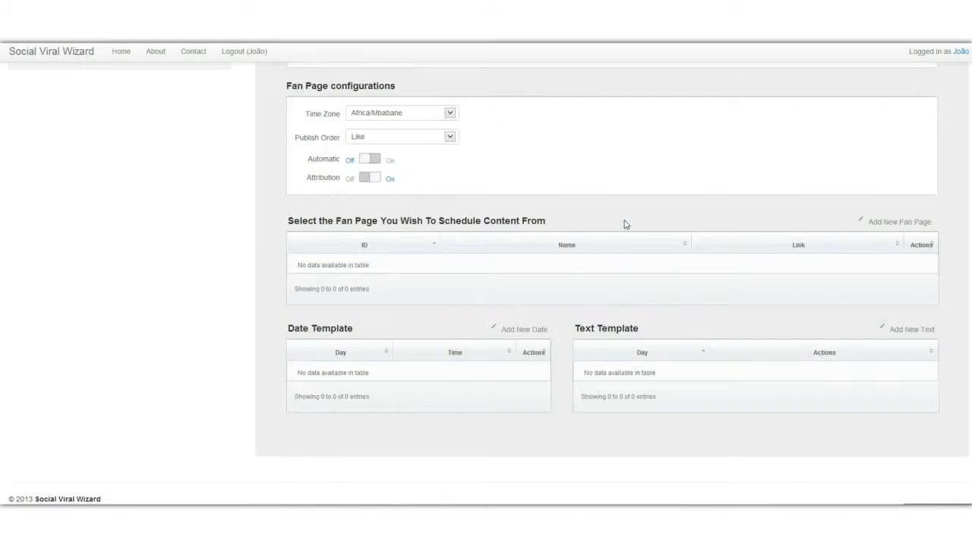
pyautogui.click(651, 192)
pyautogui.click(370, 159)
# In My Schedules, choose TesteFanPageJaum as the fan page and search its scheduled posts.
pyautogui.scroll(3, 413, 267)
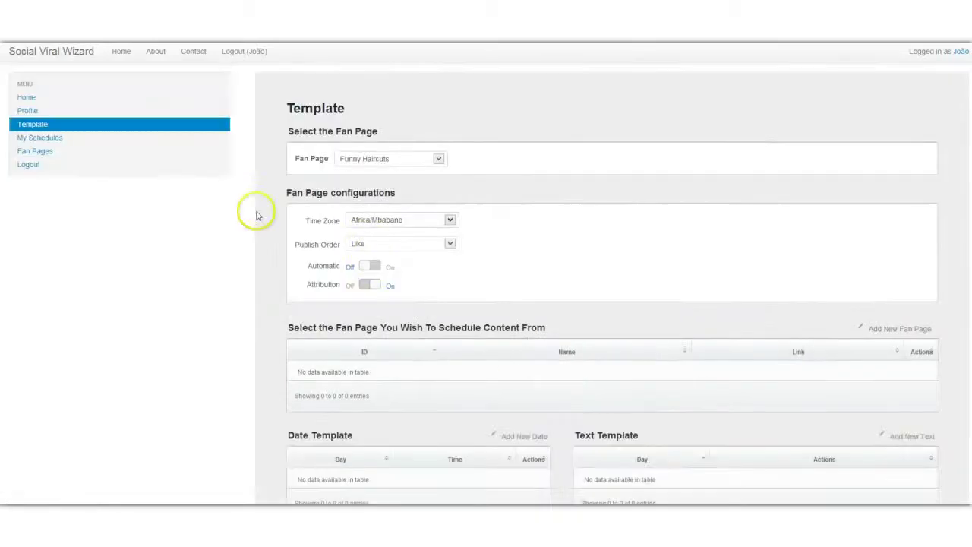
pyautogui.click(84, 143)
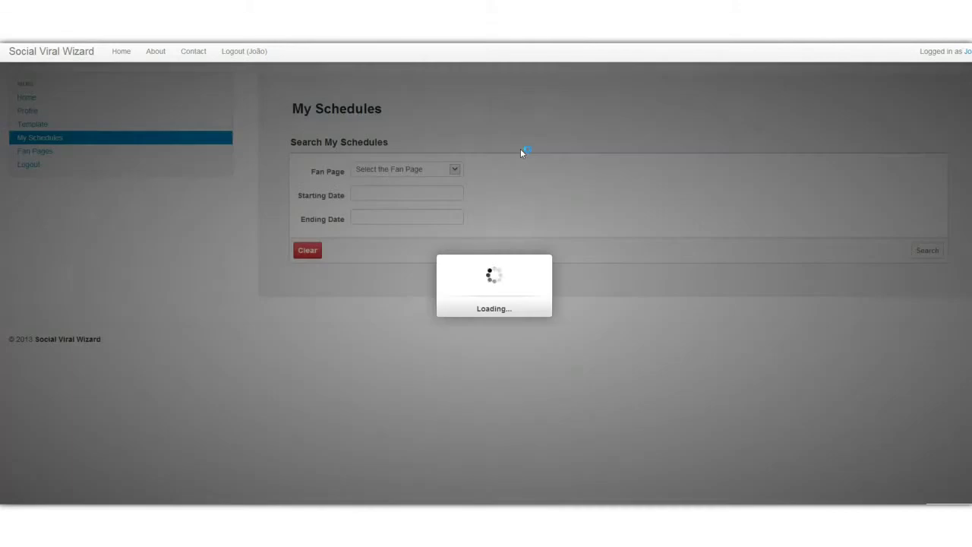
pyautogui.click(448, 170)
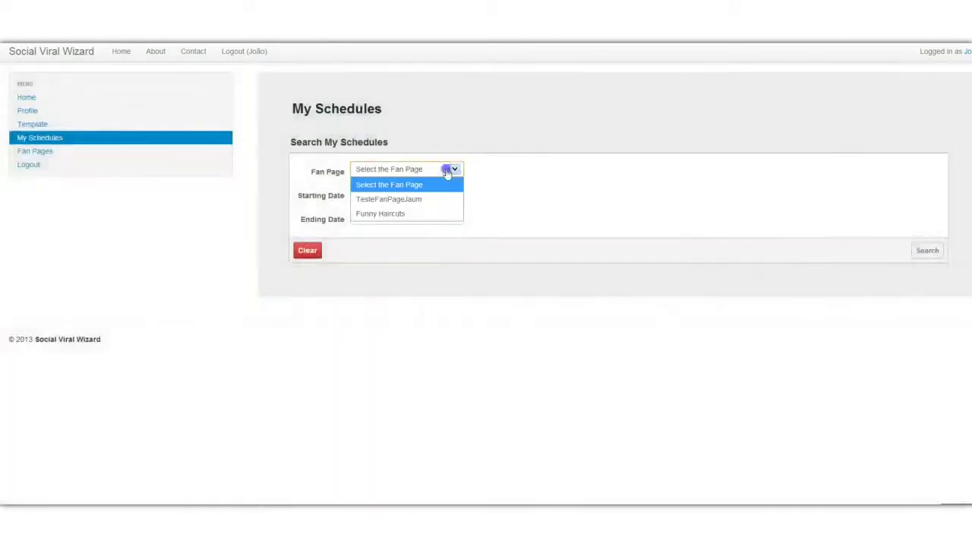
pyautogui.click(445, 214)
pyautogui.click(445, 171)
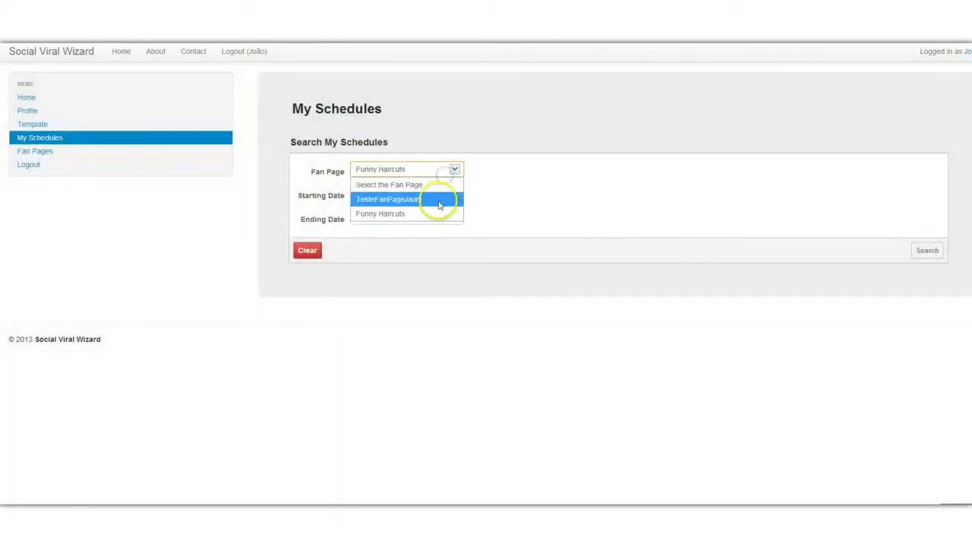
pyautogui.click(440, 199)
pyautogui.click(477, 236)
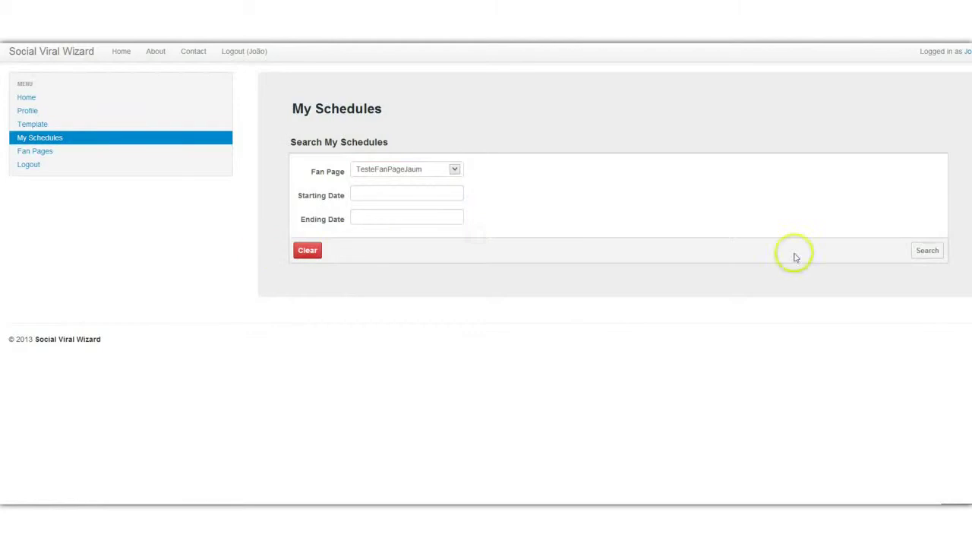
pyautogui.click(934, 252)
# Go to page 3 of the Result table to show scheduled posts 21–30 of 30.
pyautogui.scroll(-2, 711, 266)
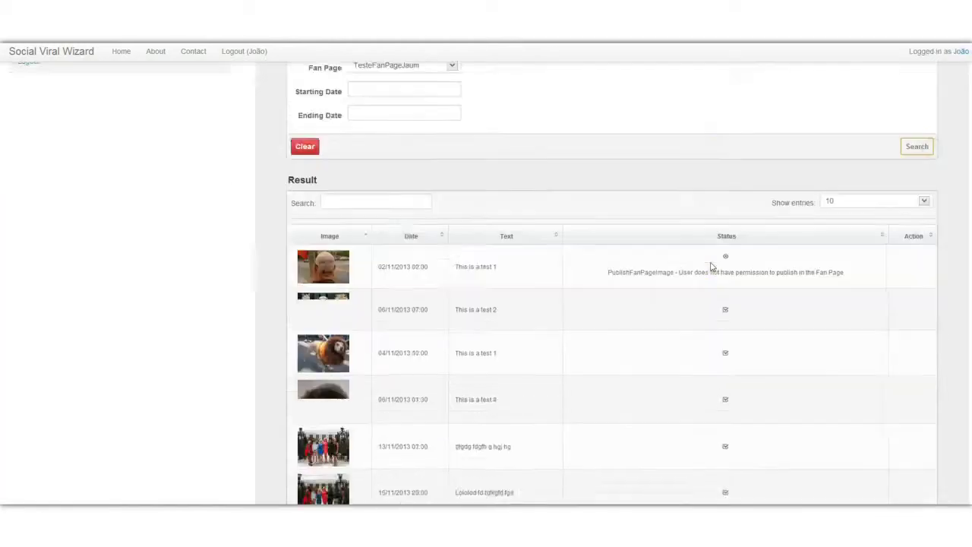
pyautogui.scroll(-1, 712, 266)
pyautogui.scroll(-1, 711, 266)
pyautogui.scroll(-2, 712, 266)
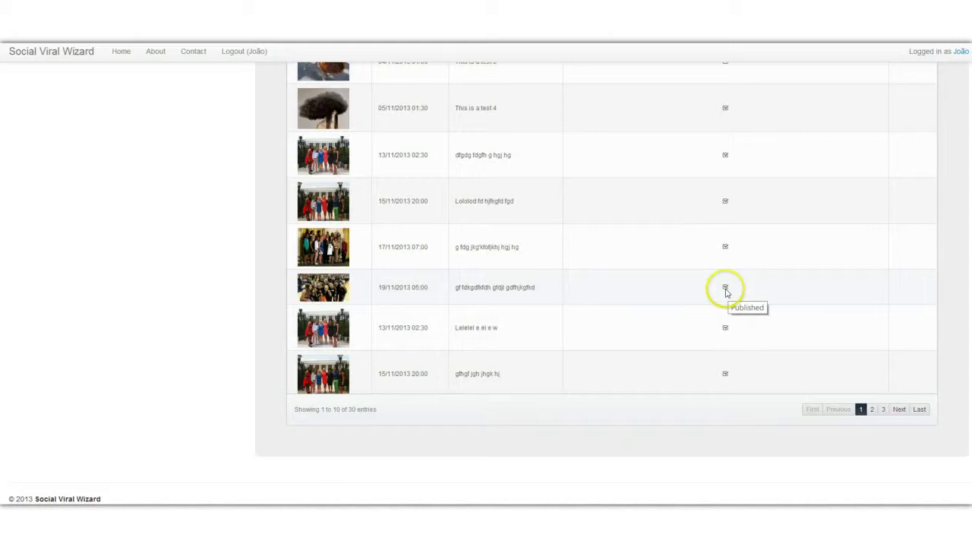
pyautogui.click(883, 409)
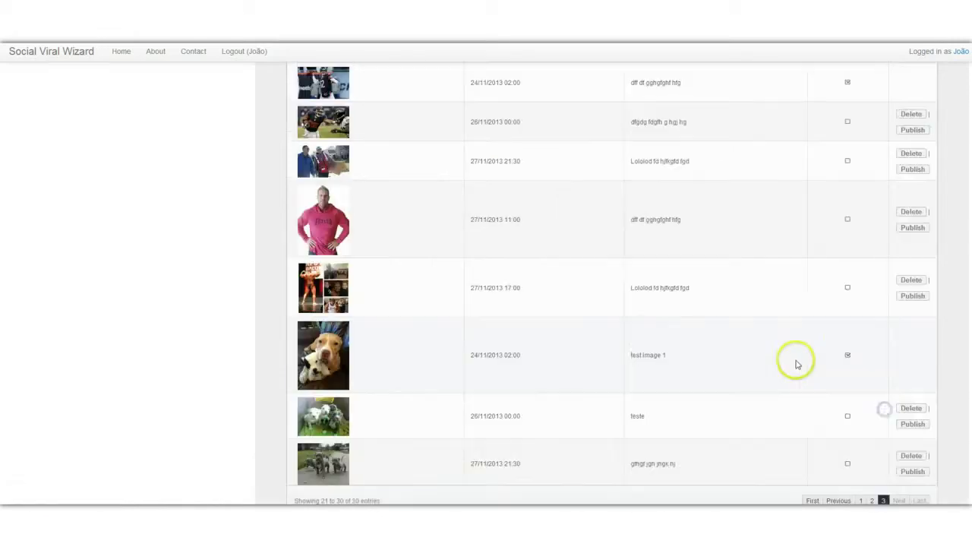
pyautogui.scroll(2, 883, 228)
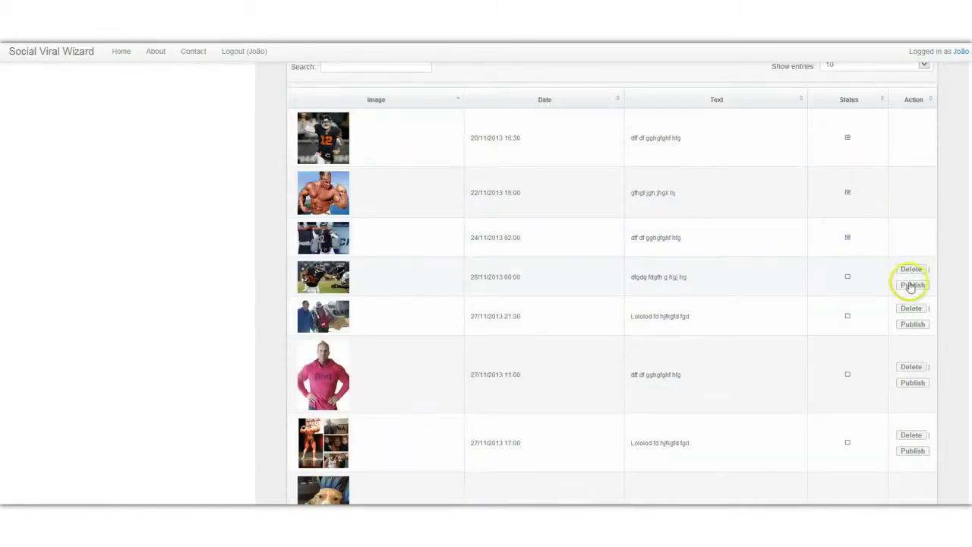
pyautogui.scroll(-2, 911, 285)
pyautogui.scroll(-2, 870, 310)
pyautogui.scroll(2, 849, 324)
pyautogui.scroll(3, 731, 332)
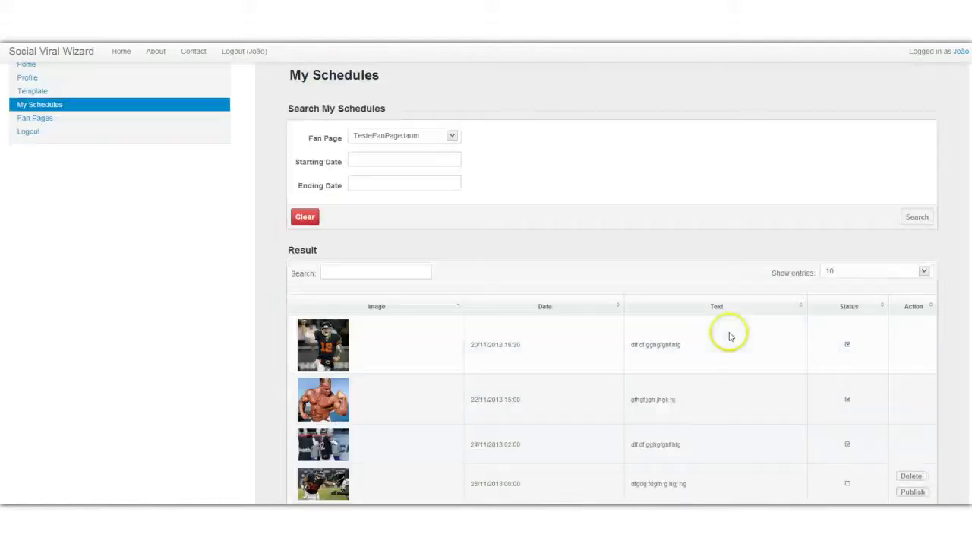
pyautogui.scroll(1, 729, 336)
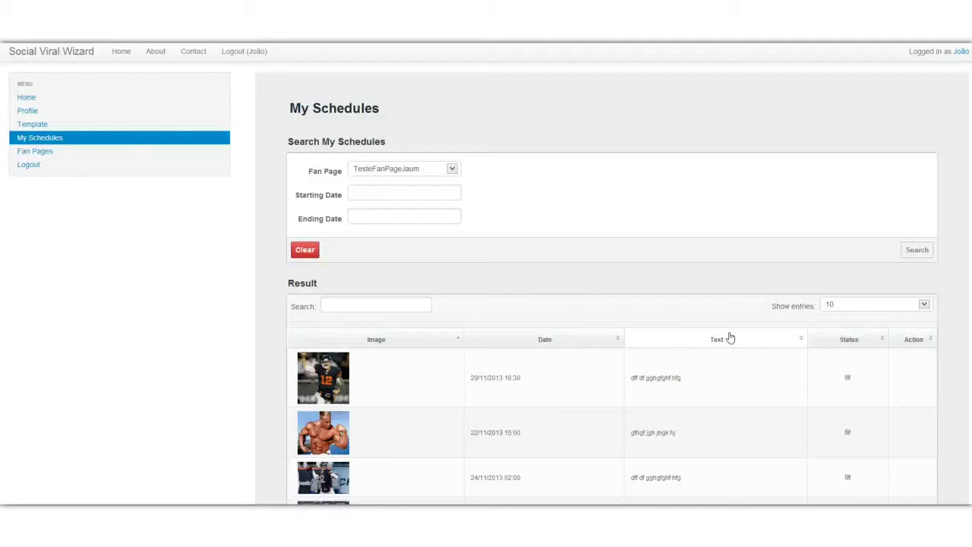
pyautogui.click(716, 412)
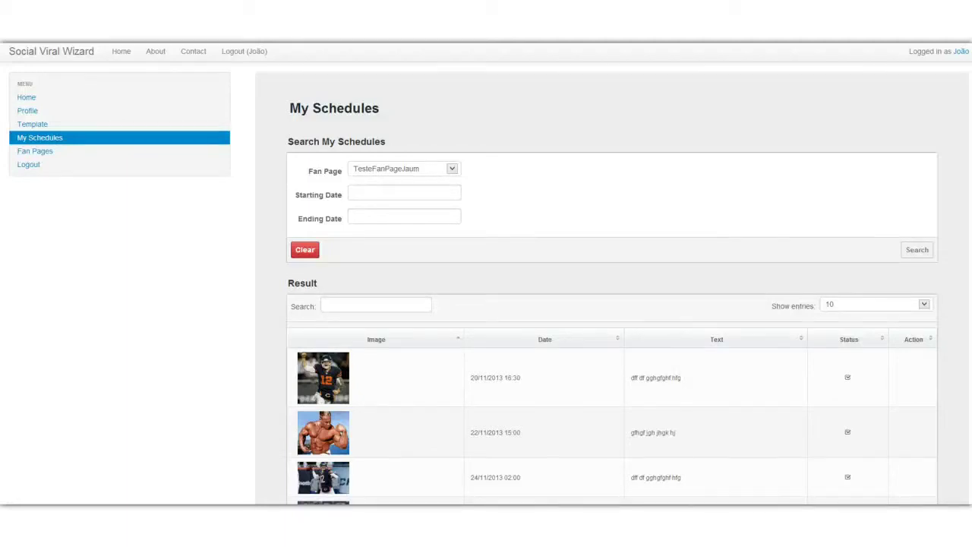